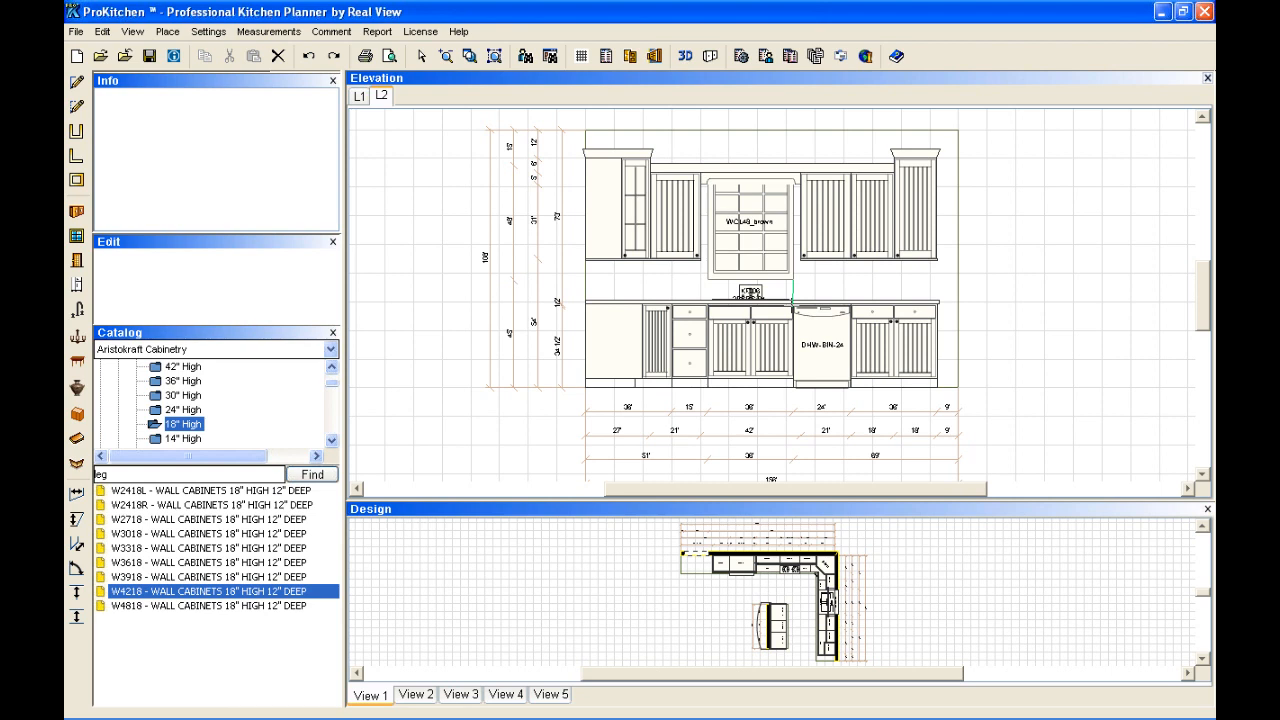
Dimension the vertical gap between the window's lower edge and the countertop in the elevation, and delete that dimension.
click(793, 302)
click(818, 290)
key(Delete)
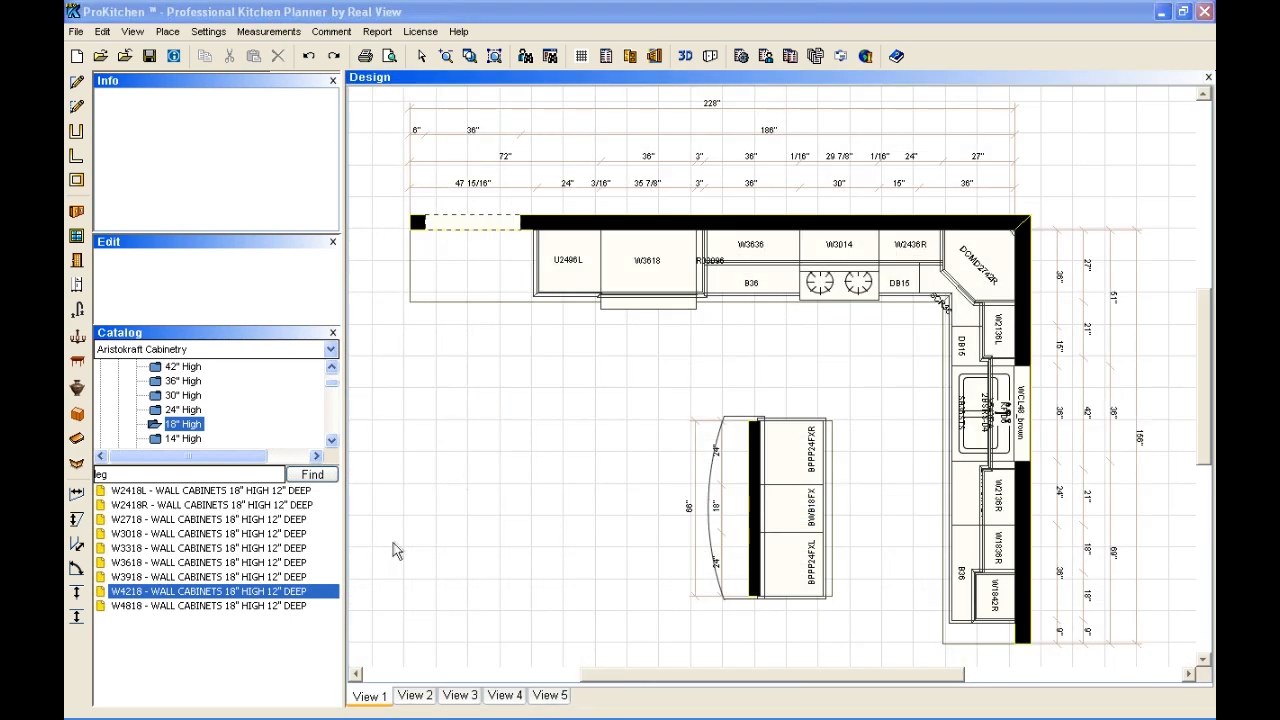
Add a point-to-point dimension across the fronts of the U2496L and W3618 cabinets on the back wall.
click(268, 31)
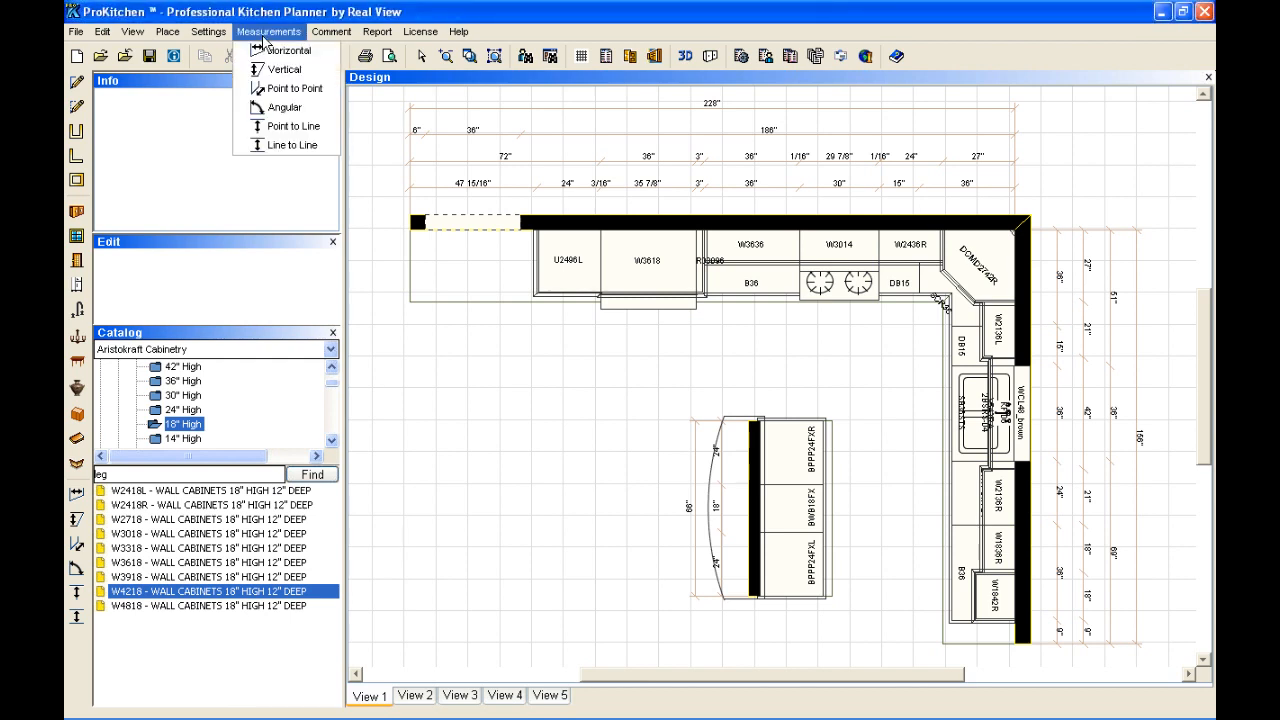
click(268, 89)
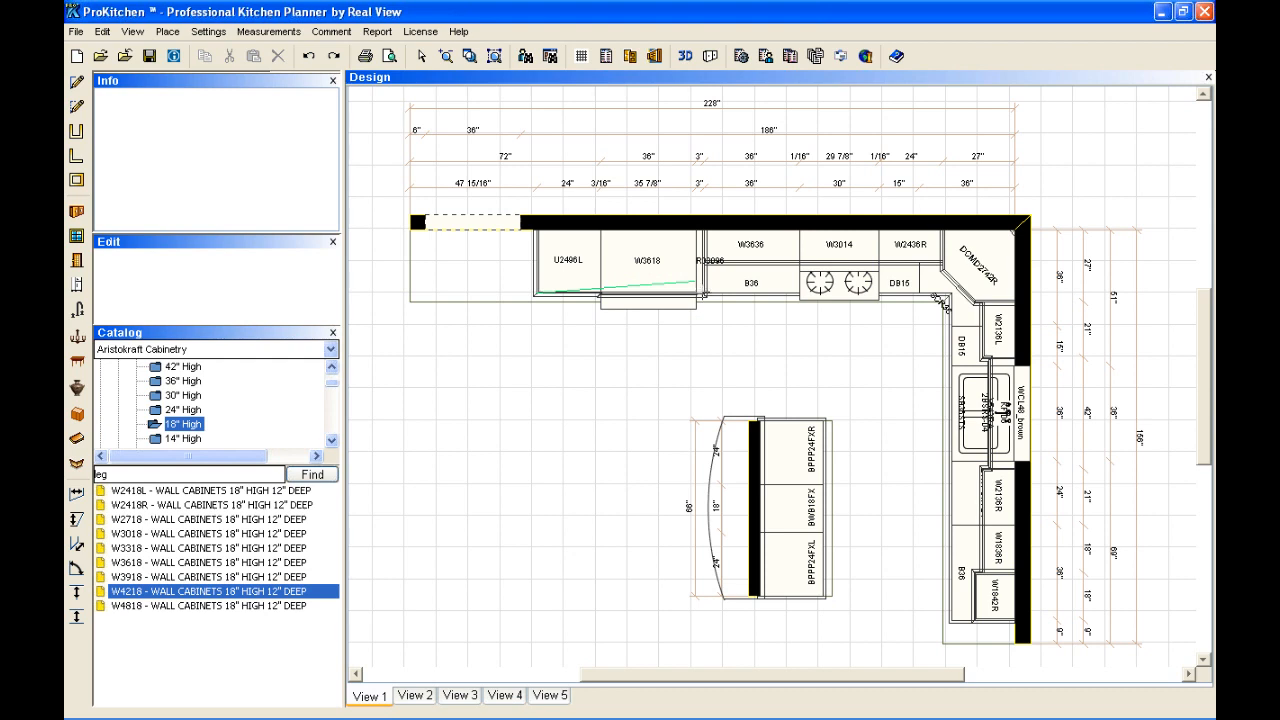
click(703, 294)
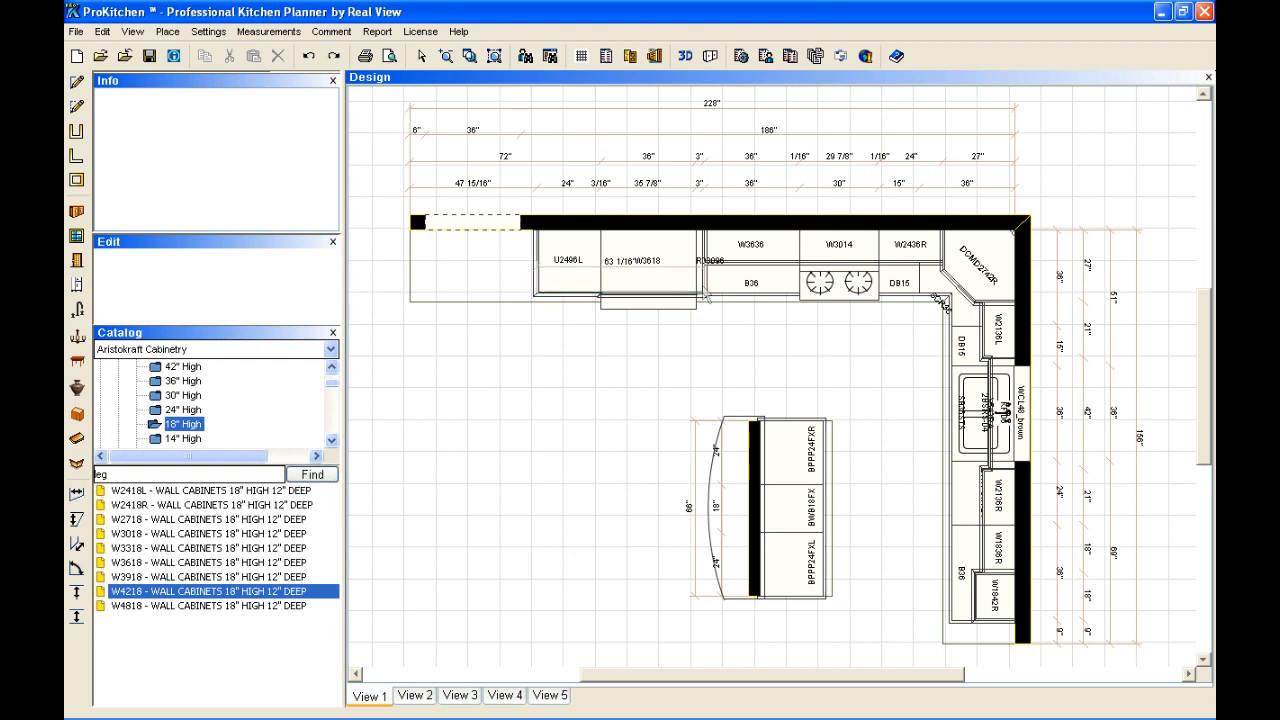
Move the new point-to-point dimension into the open floor in front of the cabinets, and delete it.
right_click(612, 268)
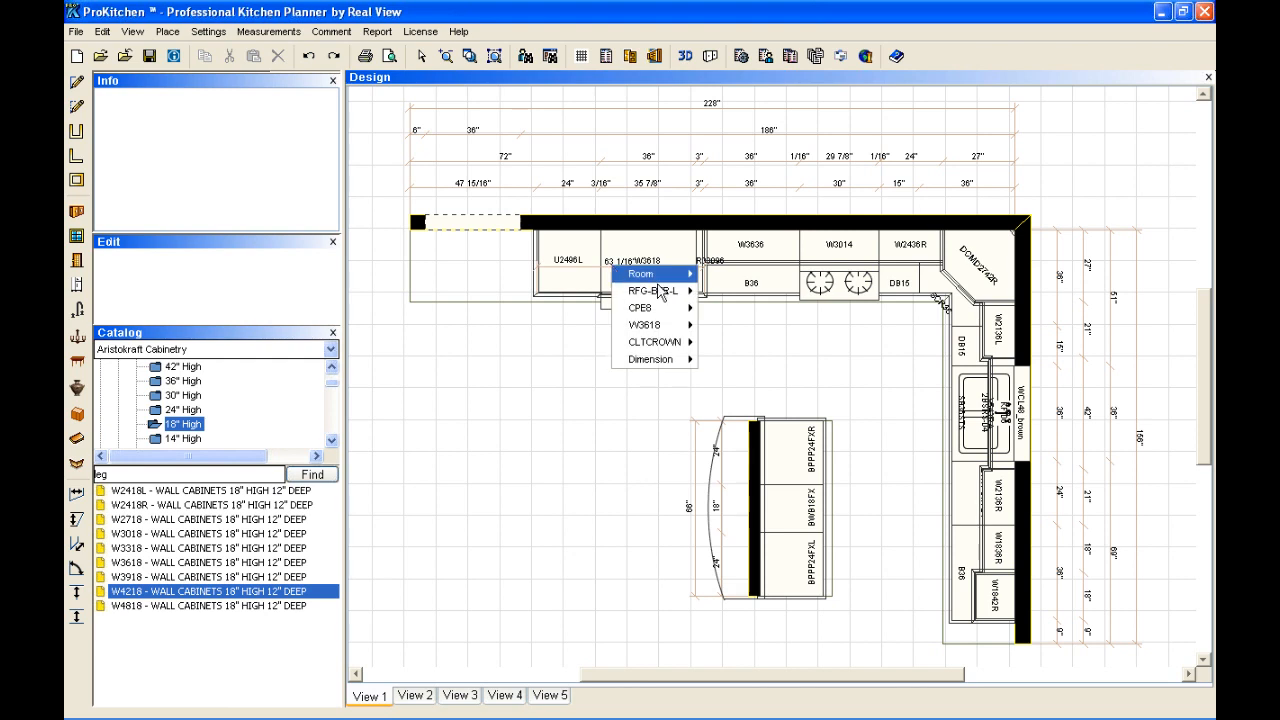
mouse_move(667, 360)
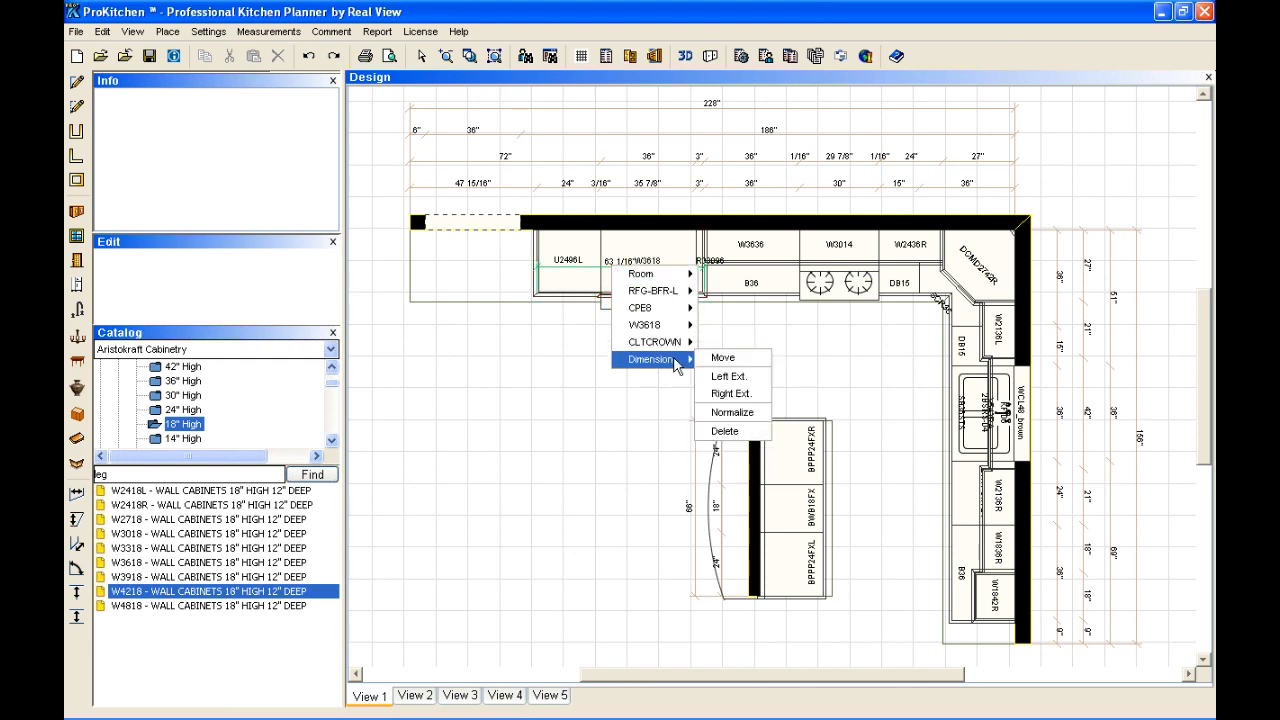
click(709, 360)
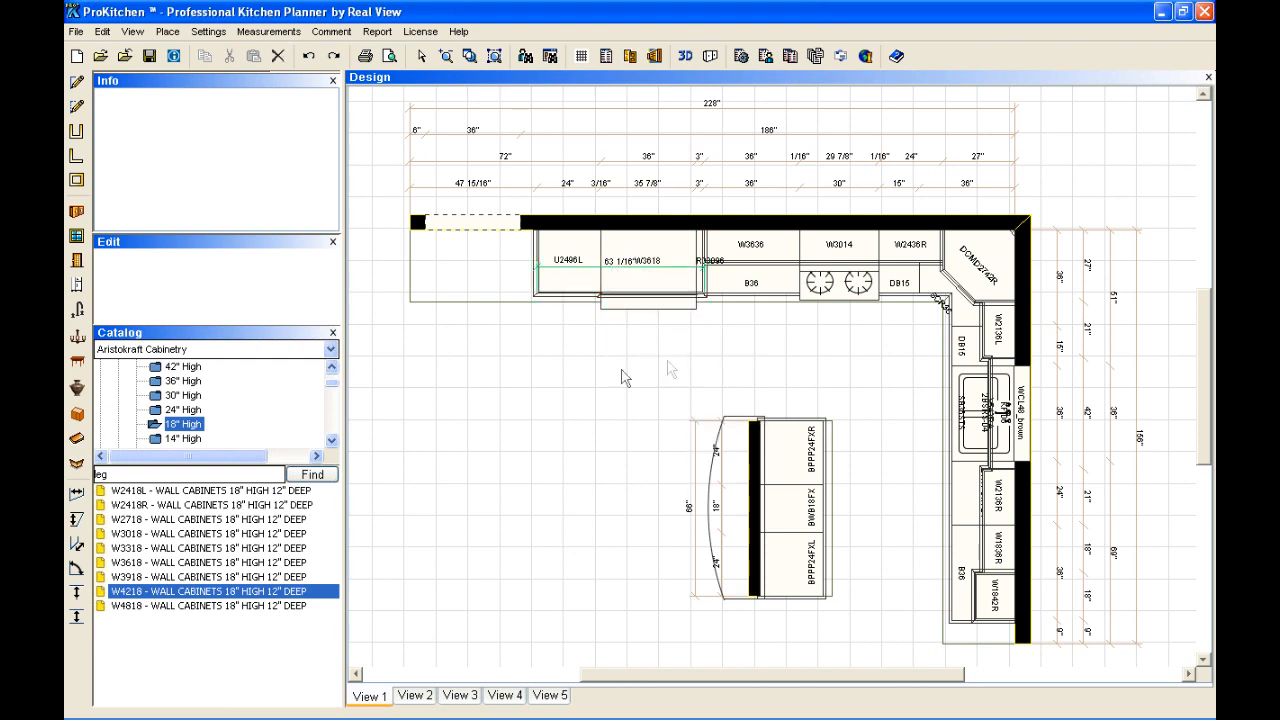
click(621, 427)
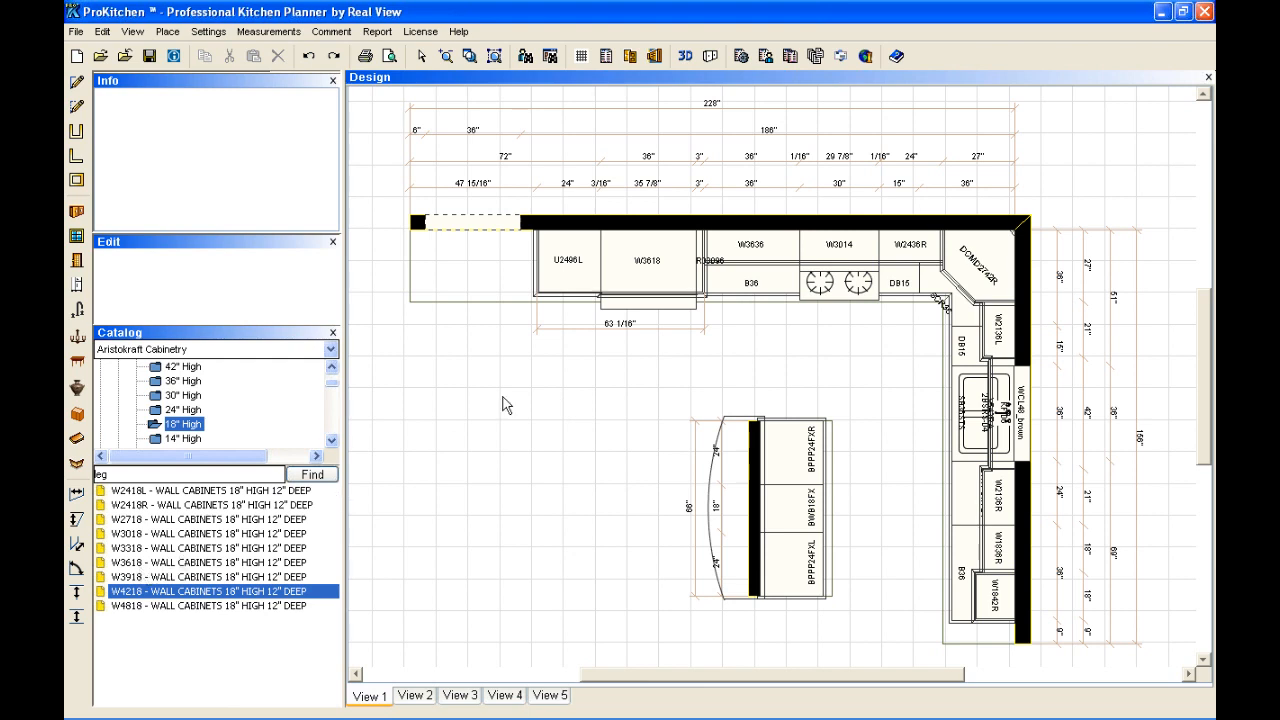
click(616, 335)
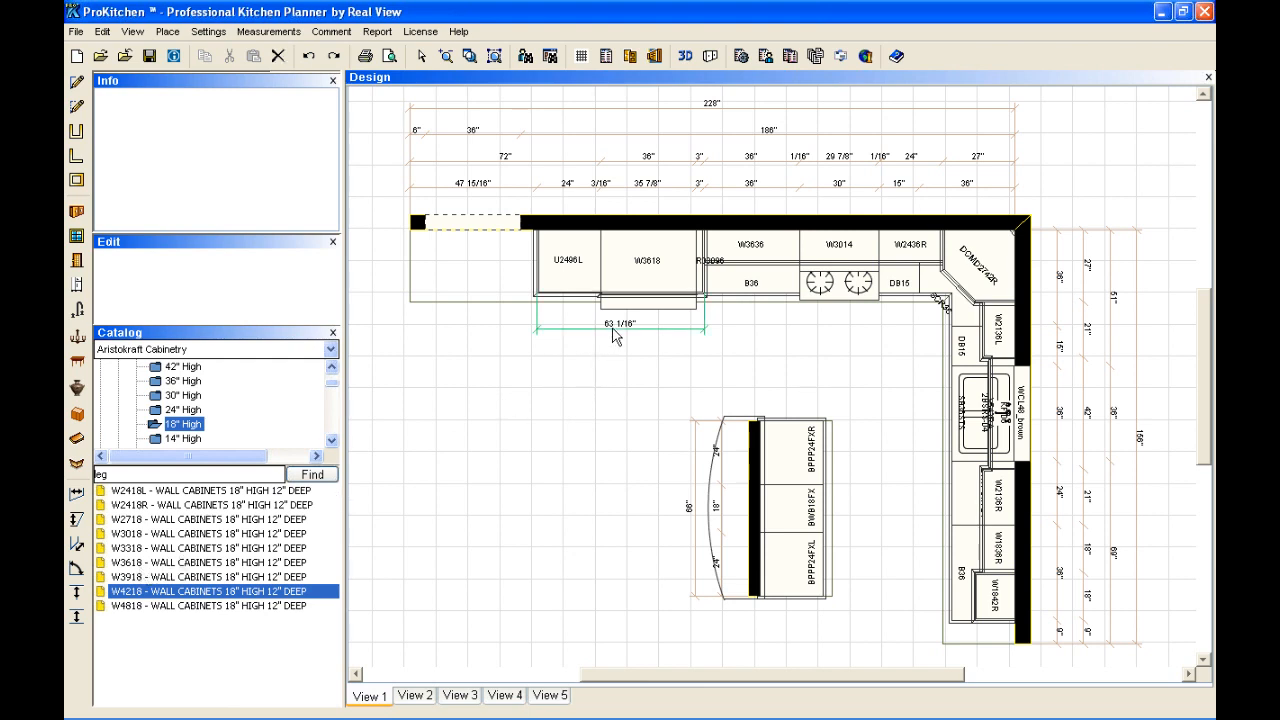
key(Delete)
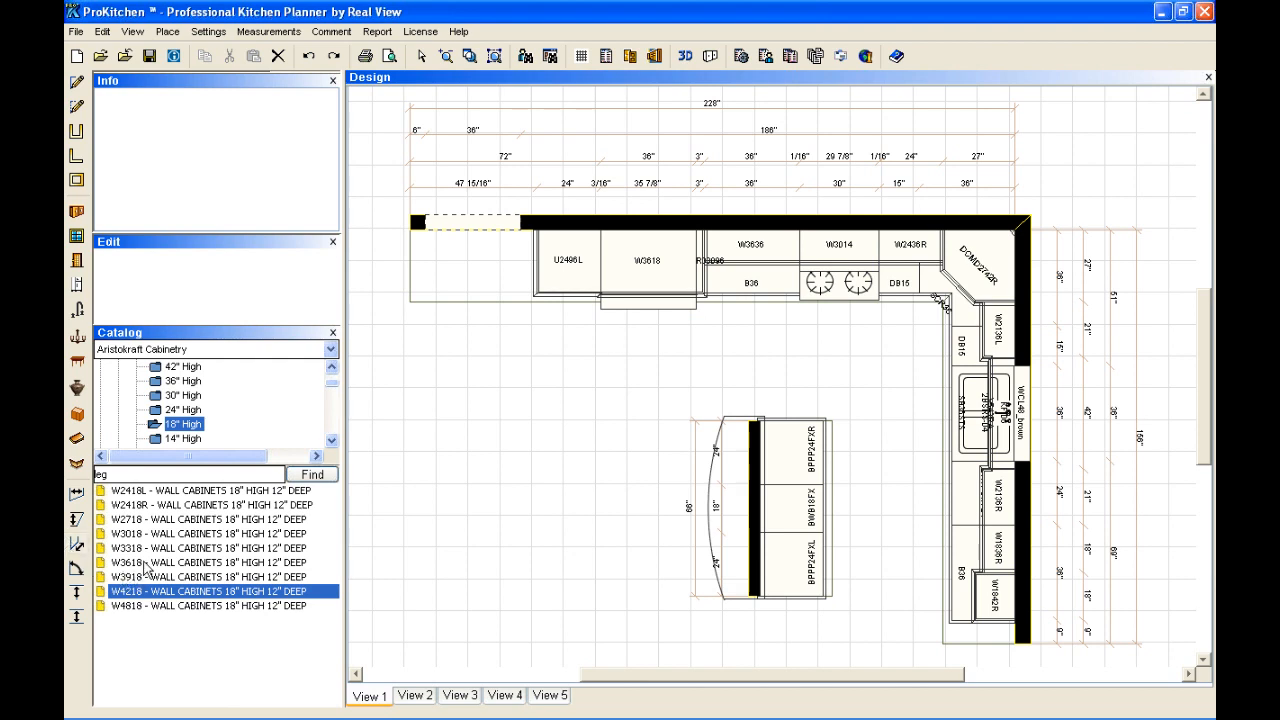
Add an angular dimension between the rotated island's half wall and the back wall, and delete it.
click(268, 31)
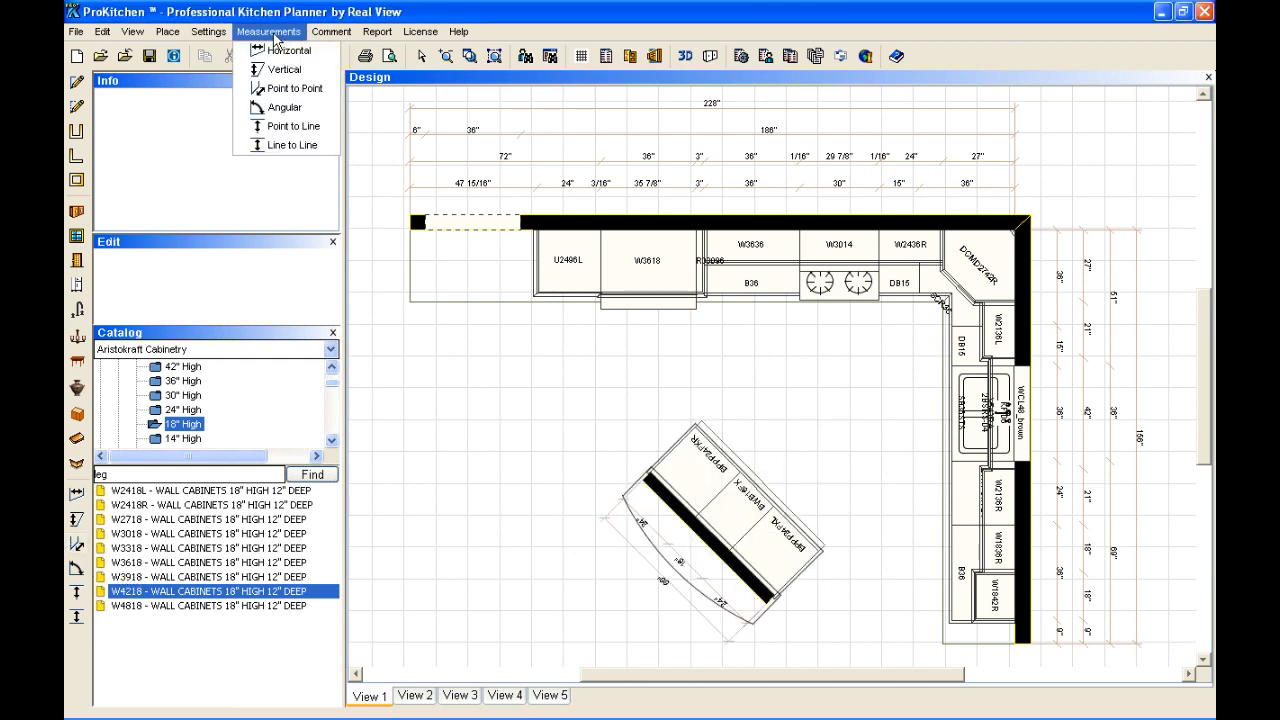
click(276, 112)
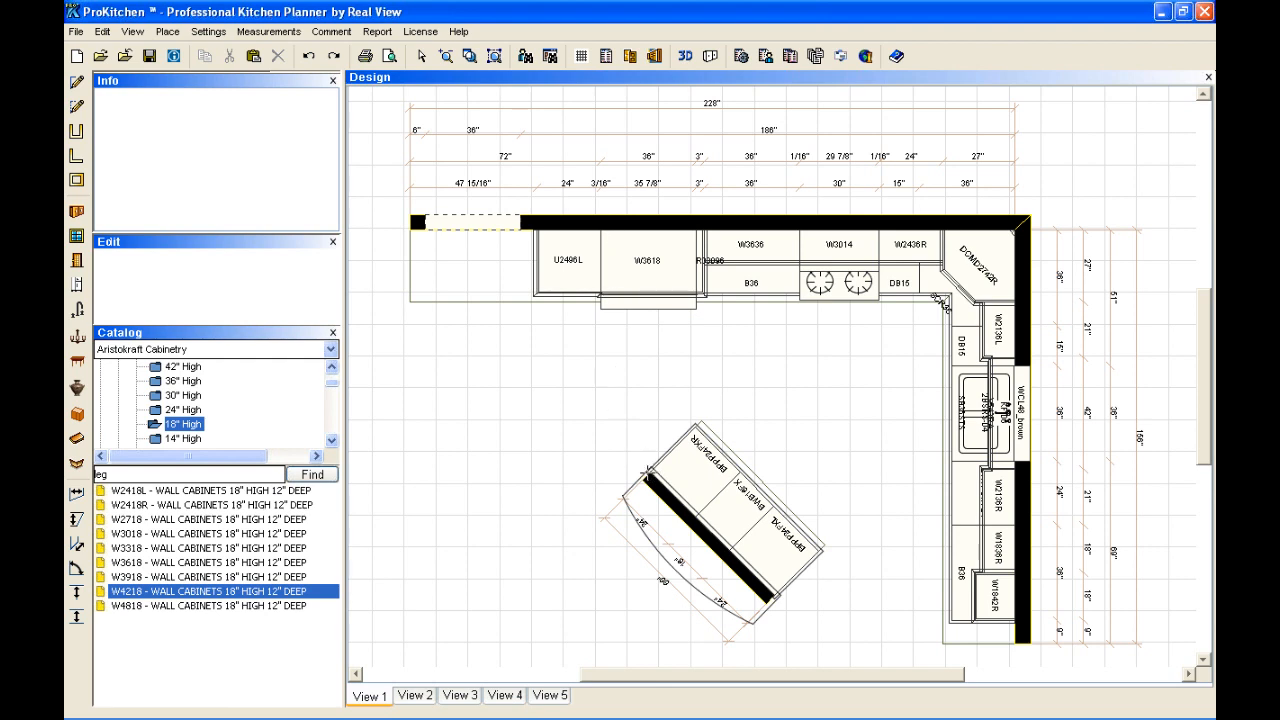
click(648, 468)
click(598, 231)
click(626, 357)
key(Delete)
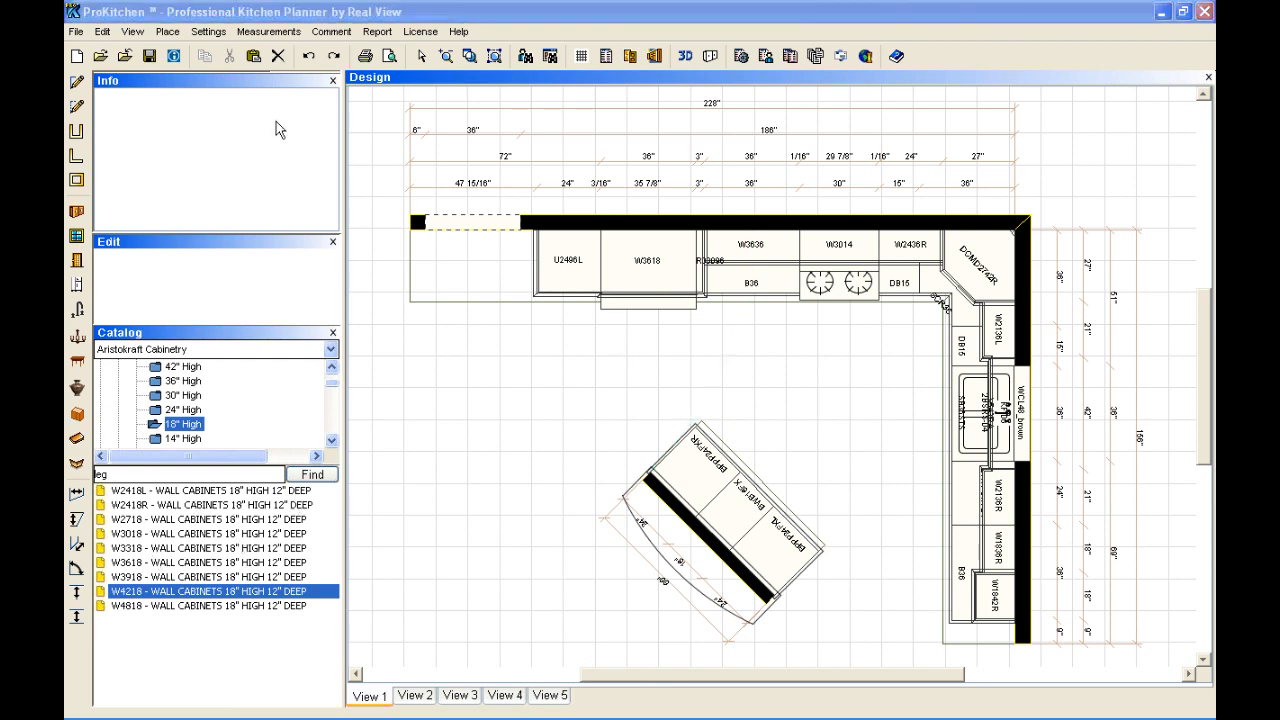
Add a point-to-line dimension from the island's nearest corner to the sink-wall base cabinet fronts, and delete it.
click(268, 31)
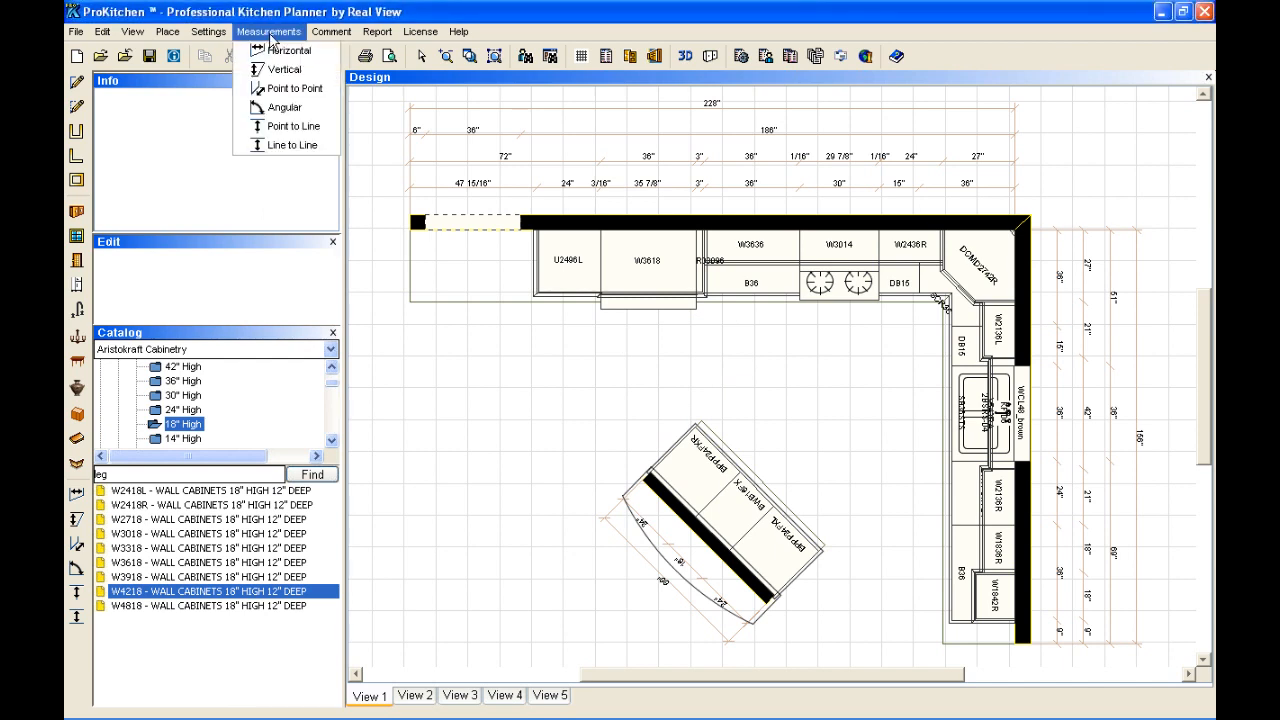
click(279, 127)
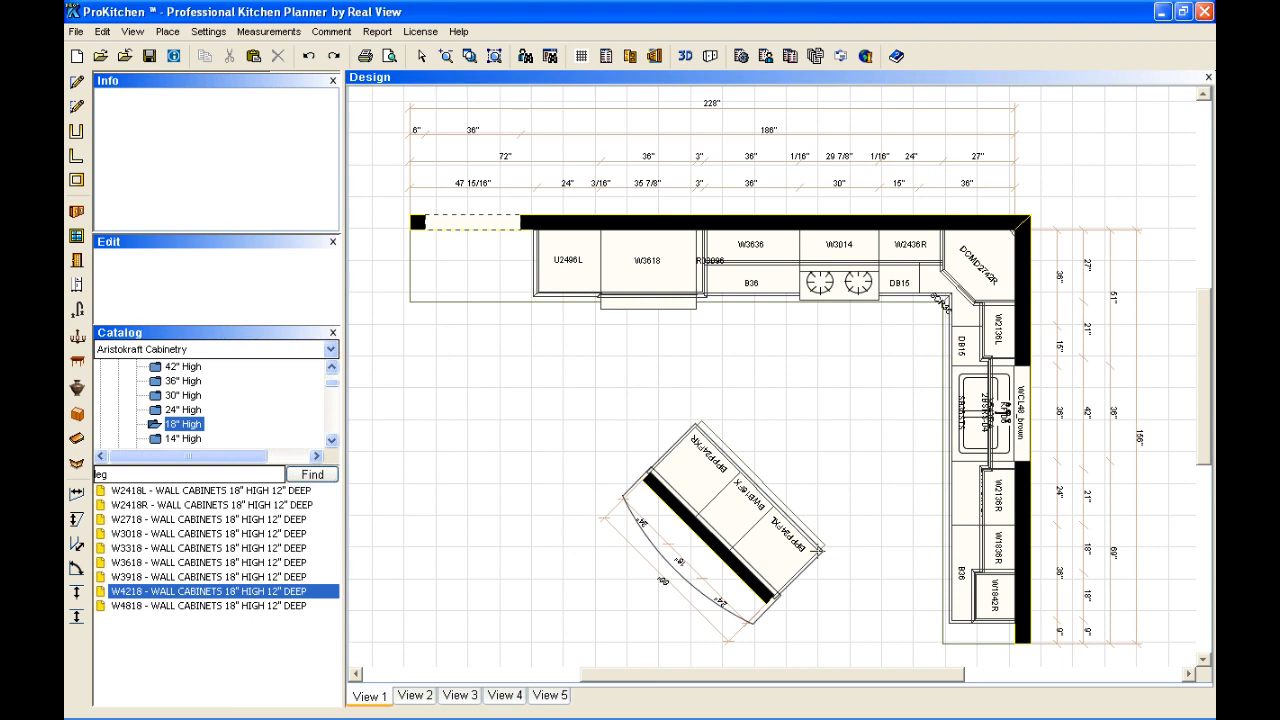
click(820, 549)
click(948, 549)
click(889, 528)
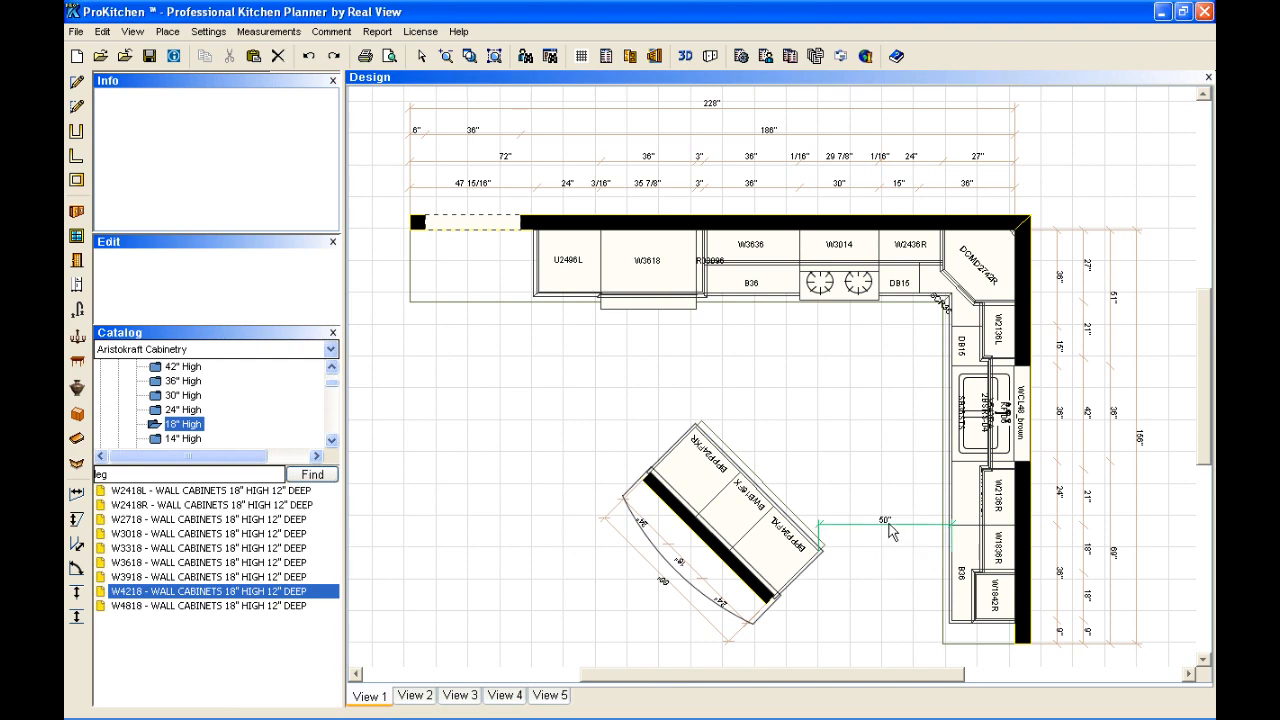
key(Delete)
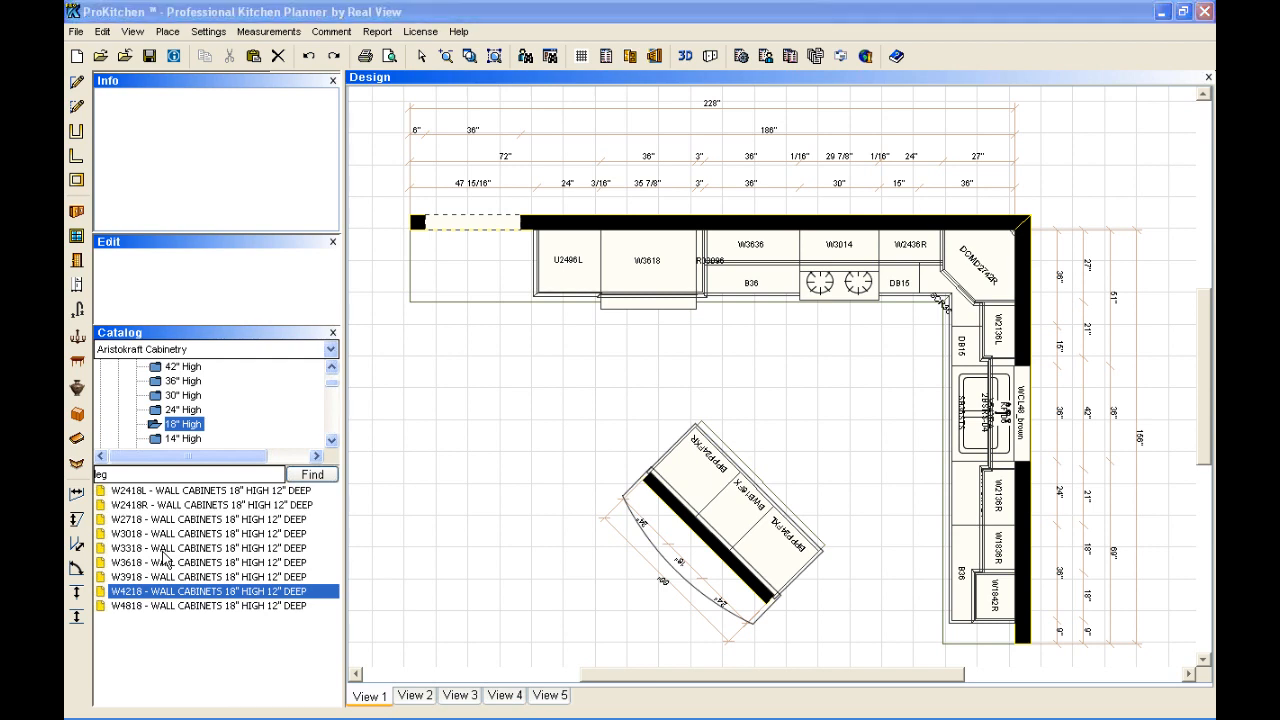
Add a line-to-line dimension from the outer side of the U2496L cabinet to the sink wall.
click(266, 32)
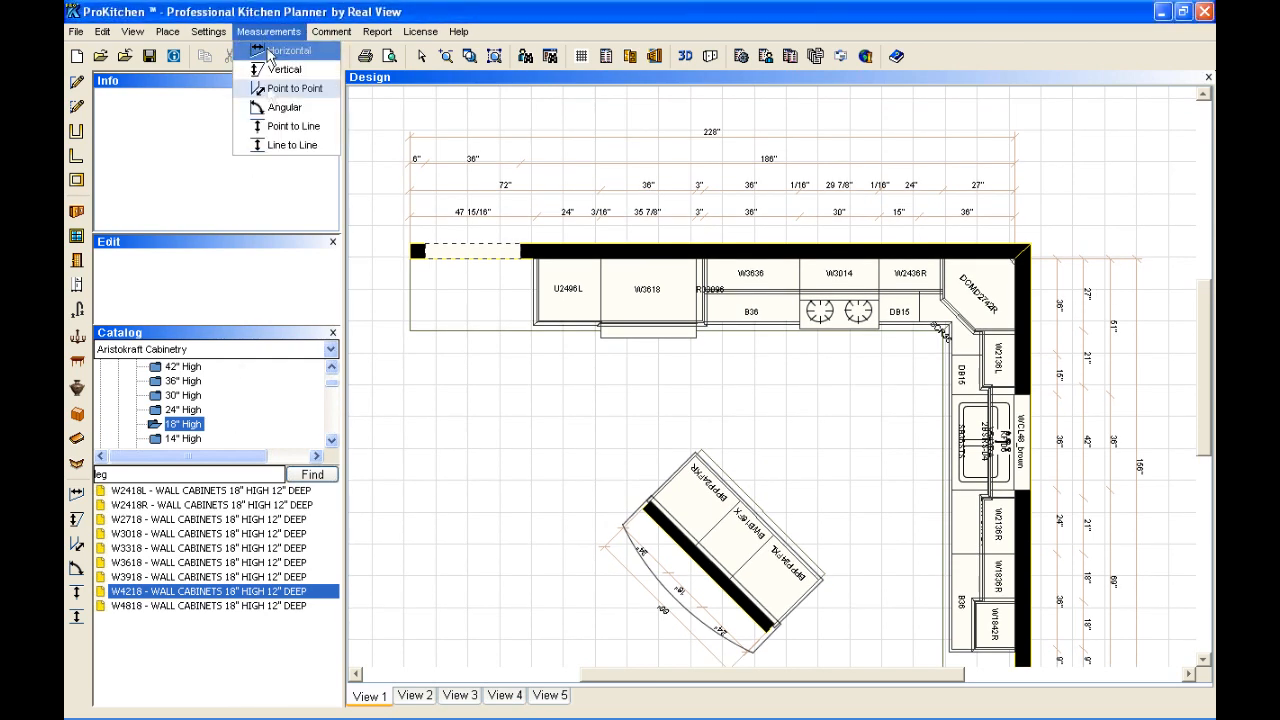
click(270, 146)
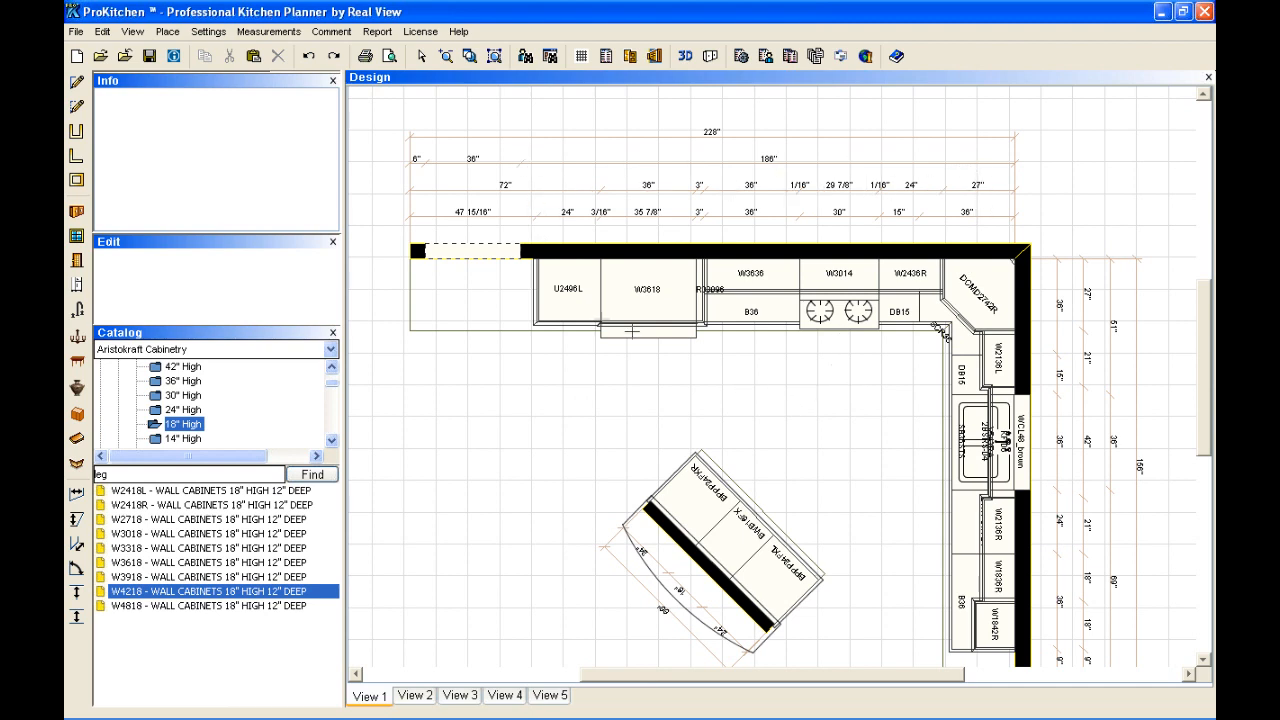
click(537, 289)
click(1015, 301)
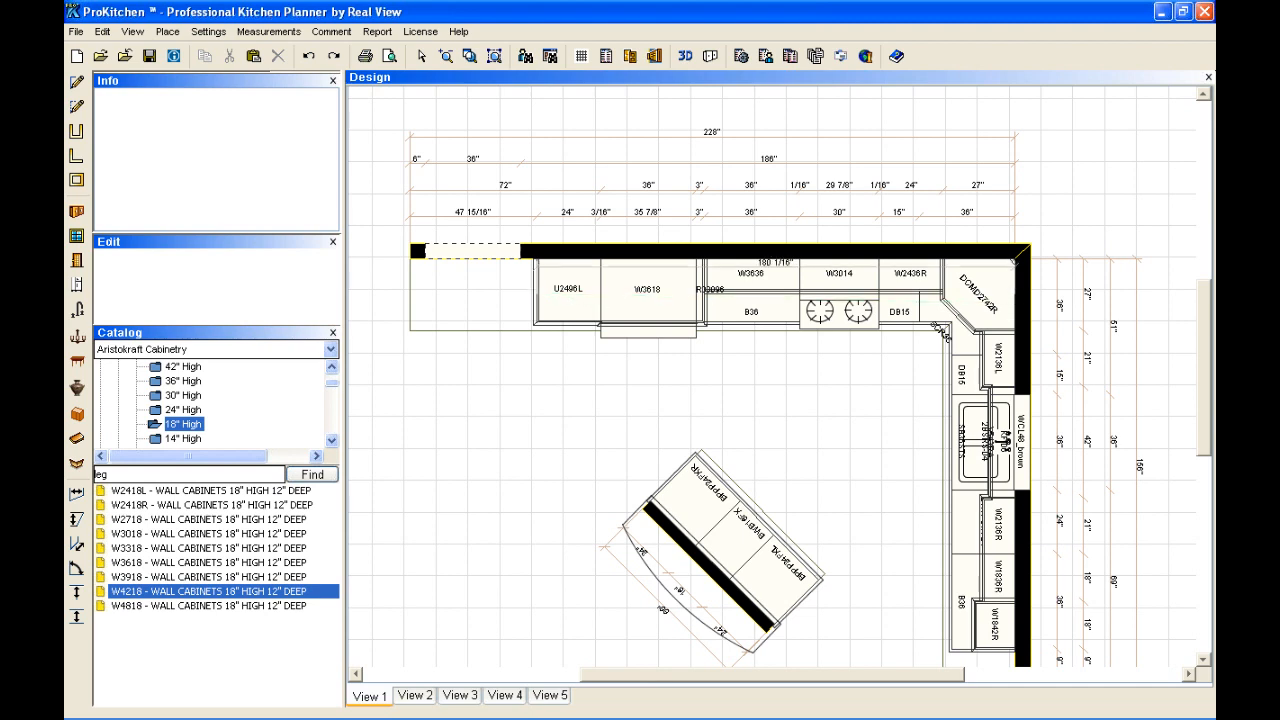
Move the line-to-line dimension off the cabinets into the open floor just in front of the back-wall run.
right_click(783, 268)
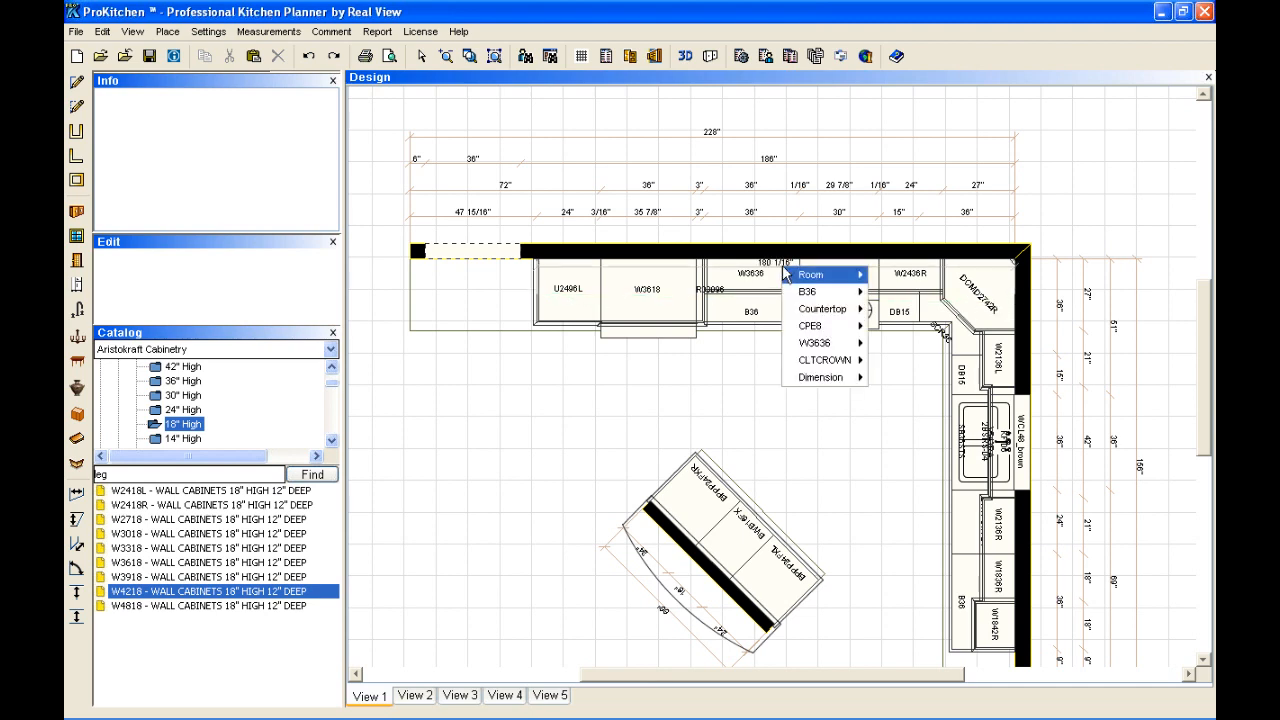
mouse_move(836, 381)
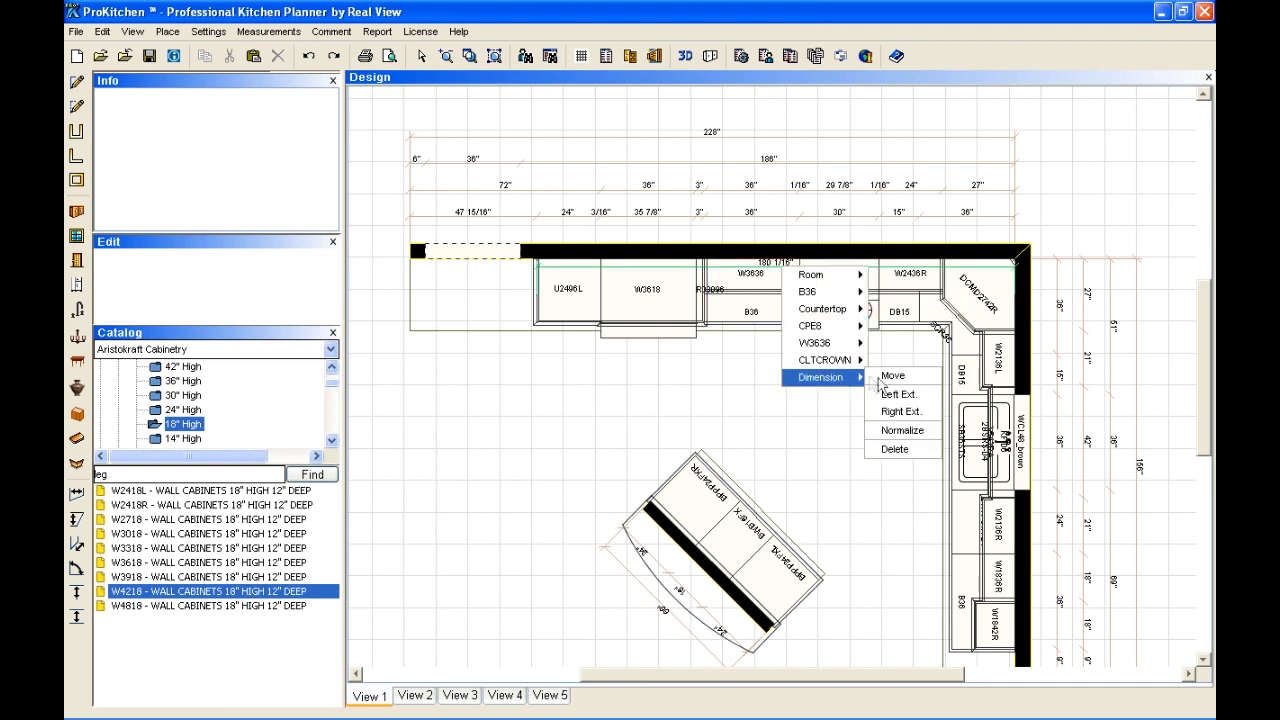
click(890, 376)
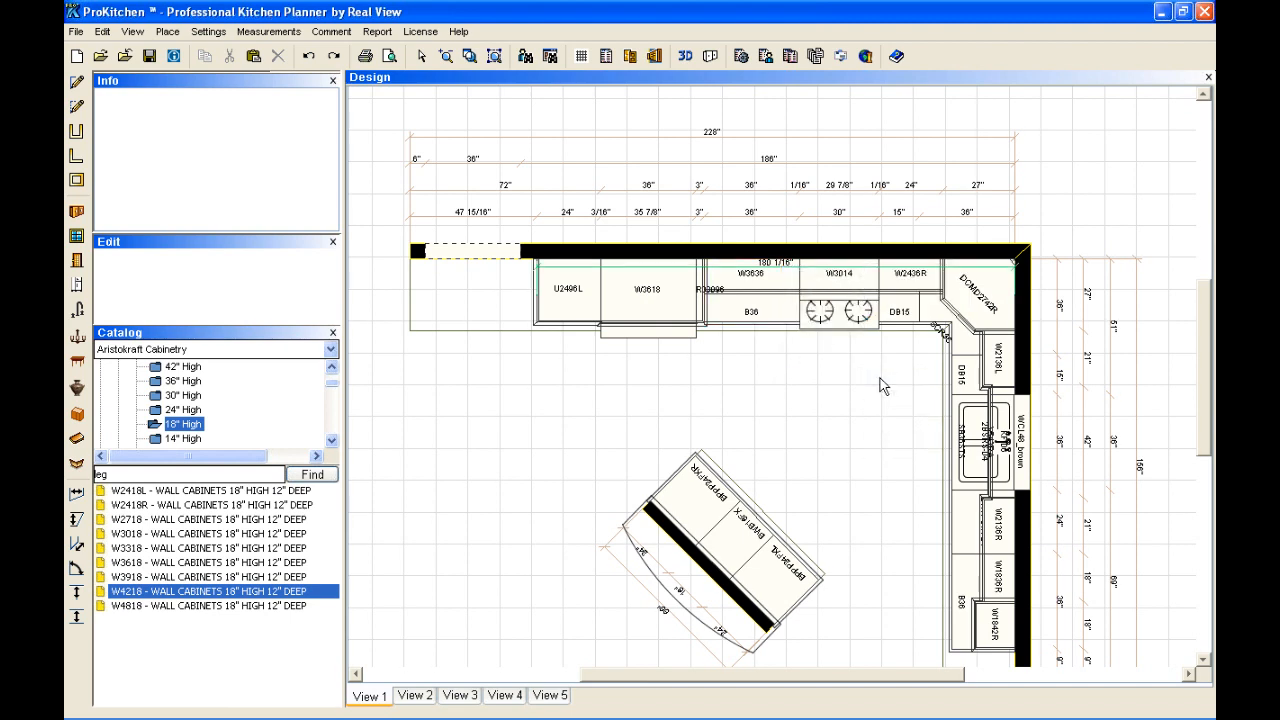
click(804, 463)
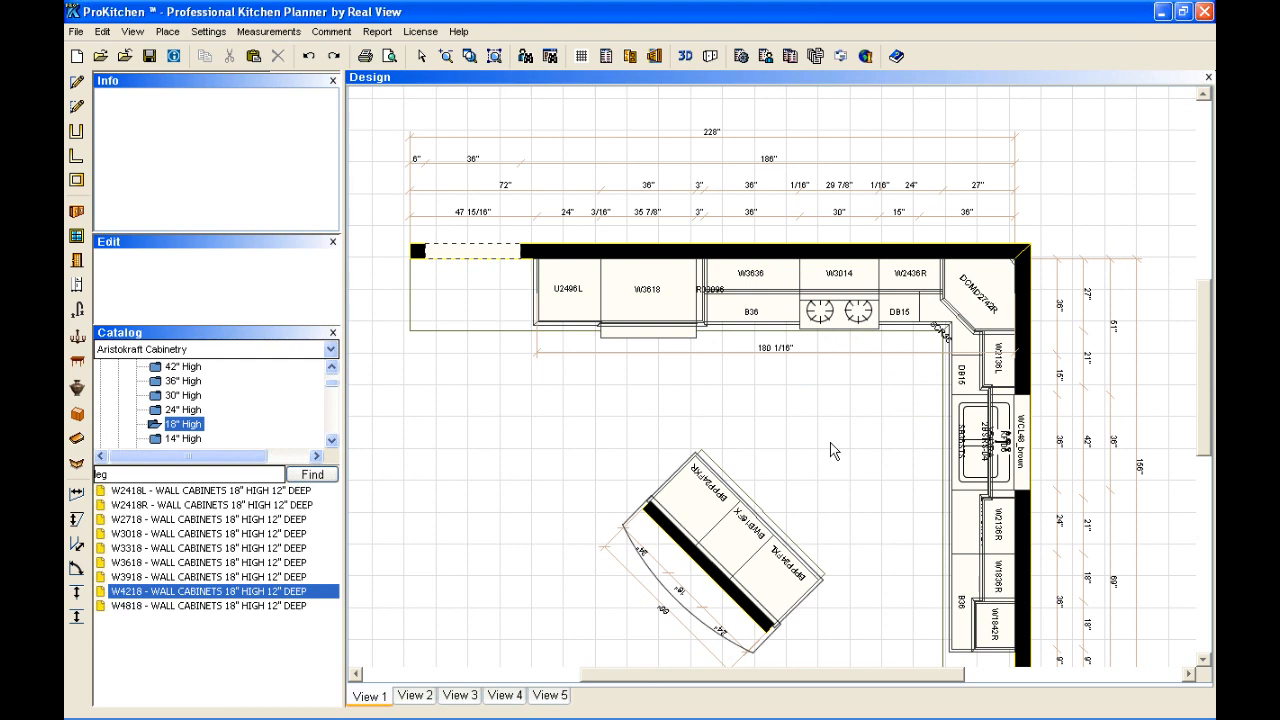
Delete both overlapping line-to-line dimensions in front of the back-wall cabinets.
right_click(772, 349)
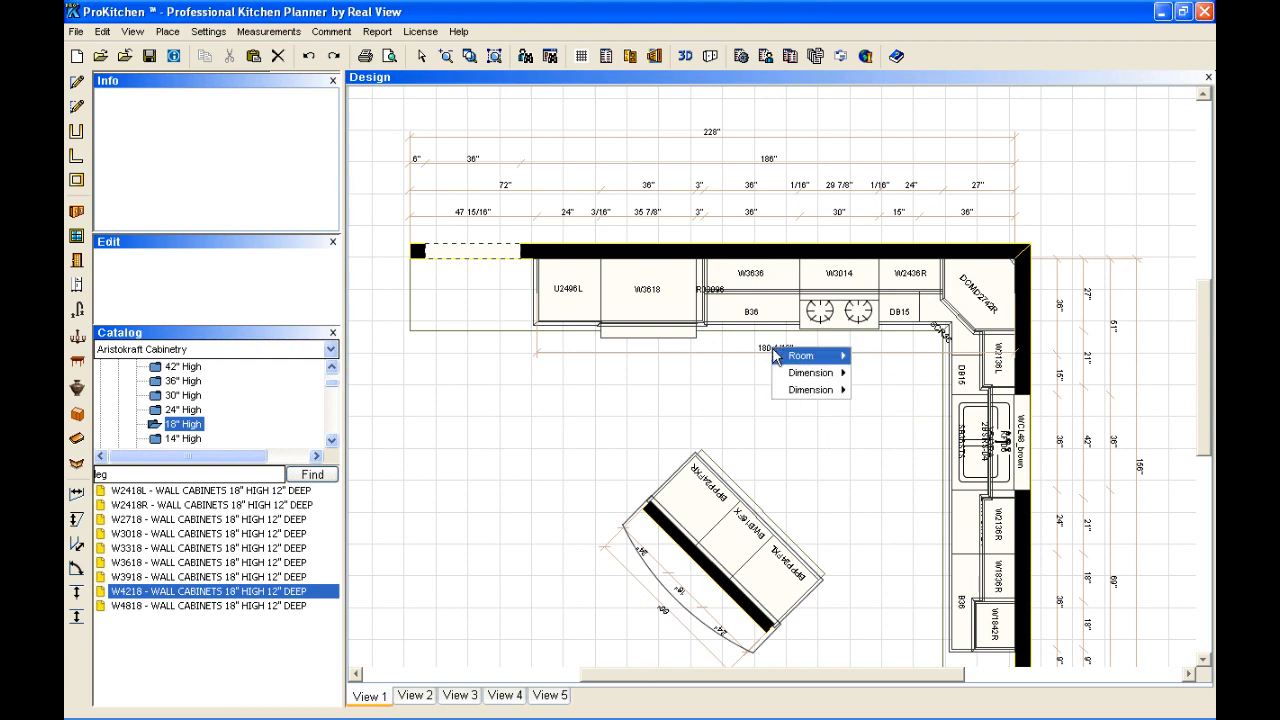
mouse_move(816, 380)
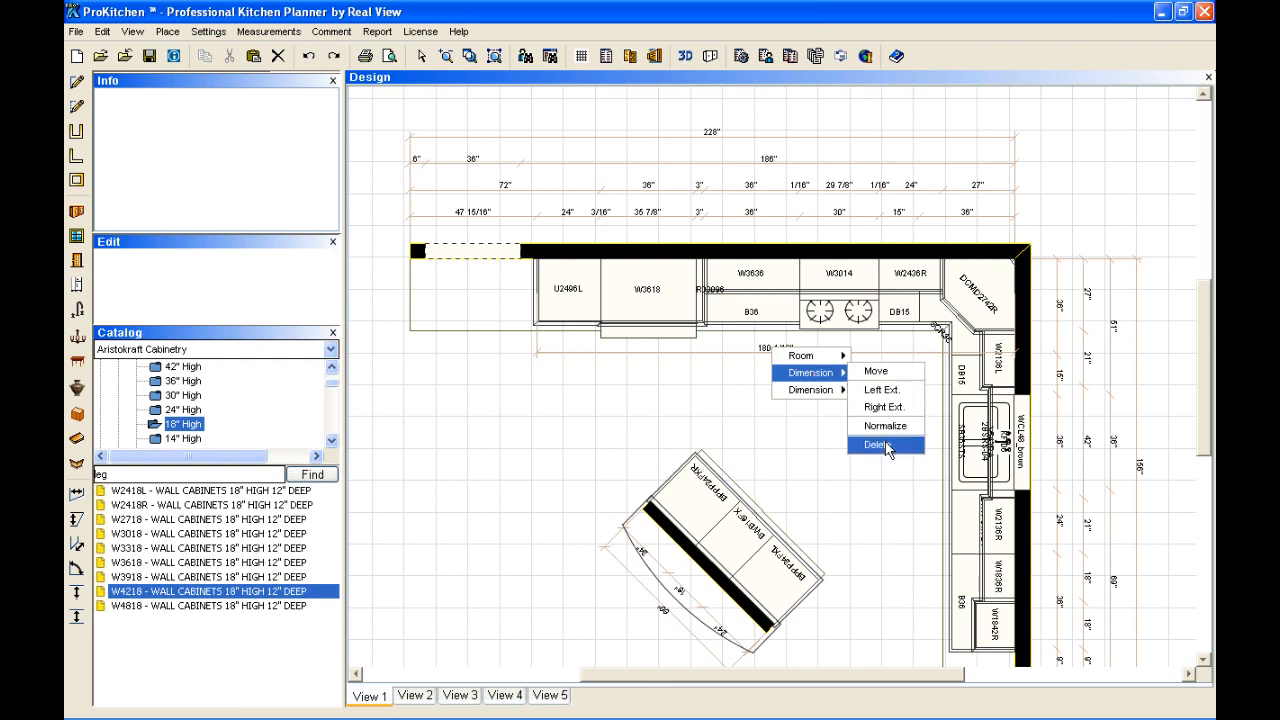
click(888, 447)
right_click(775, 350)
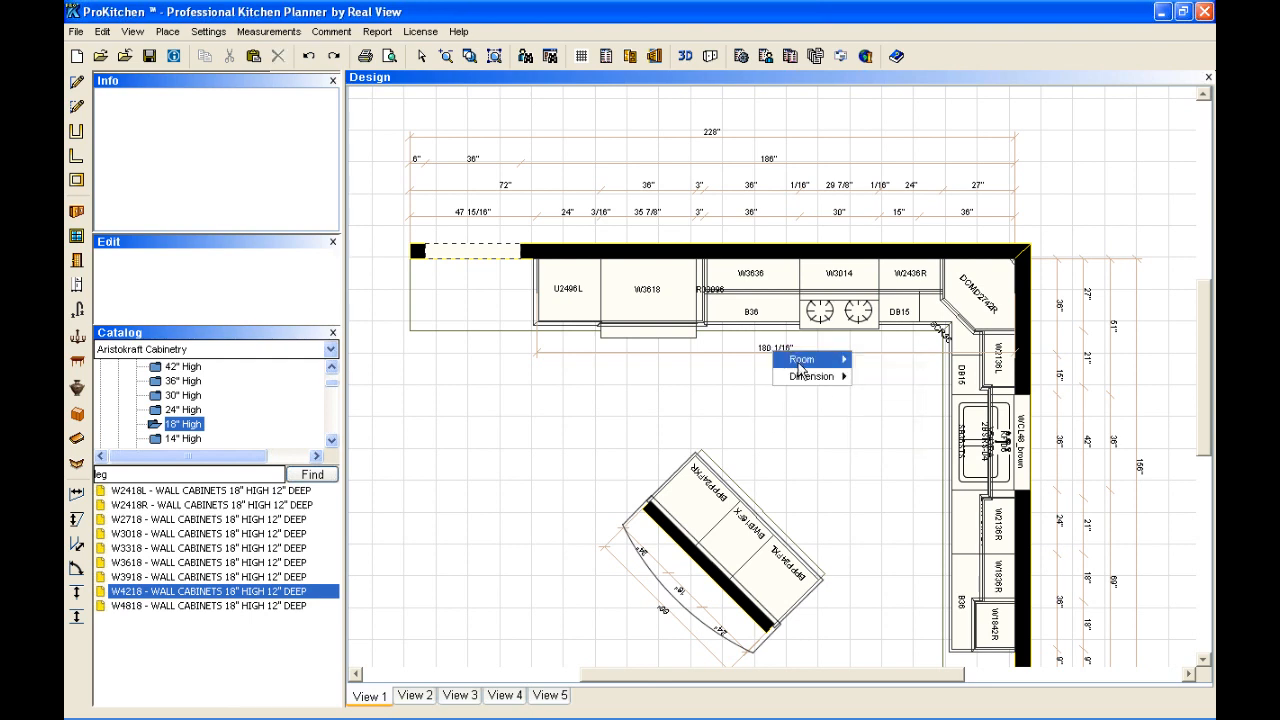
mouse_move(800, 383)
click(890, 447)
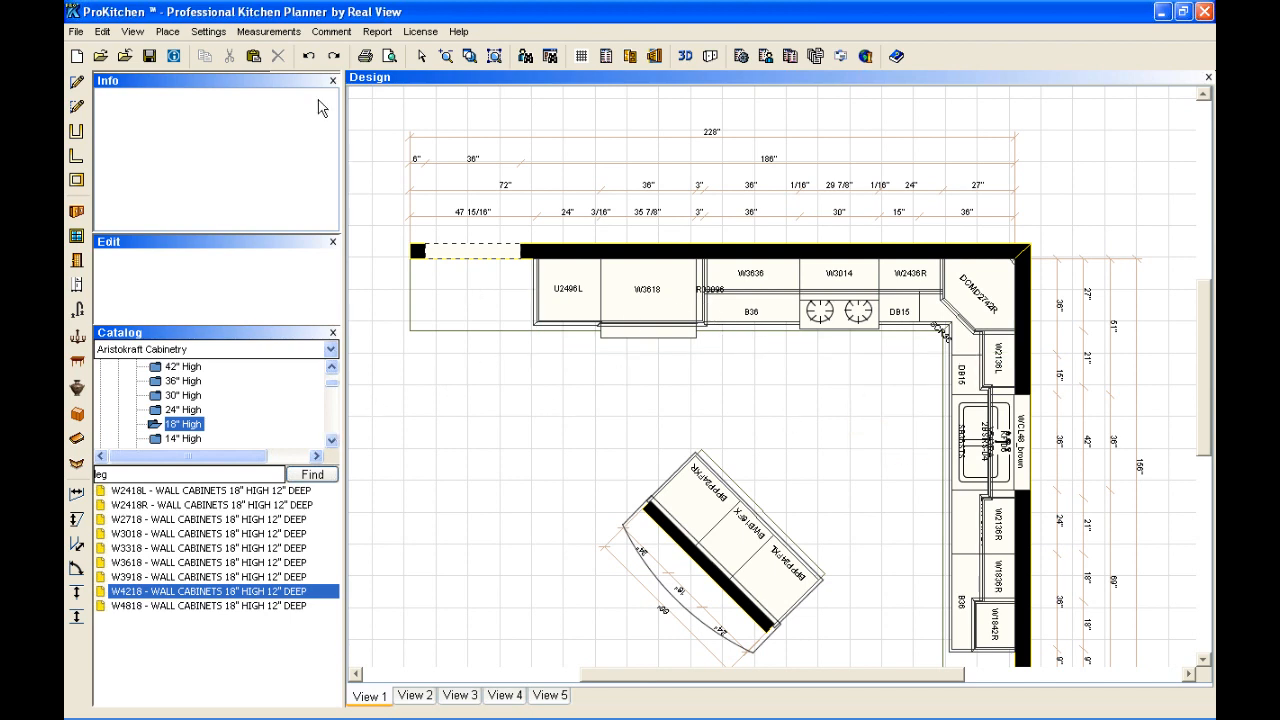
Add a line-to-line dimension from the panel between the W3618 and W3636 cabinets to the sink wall.
click(271, 38)
click(277, 146)
click(704, 310)
click(1013, 309)
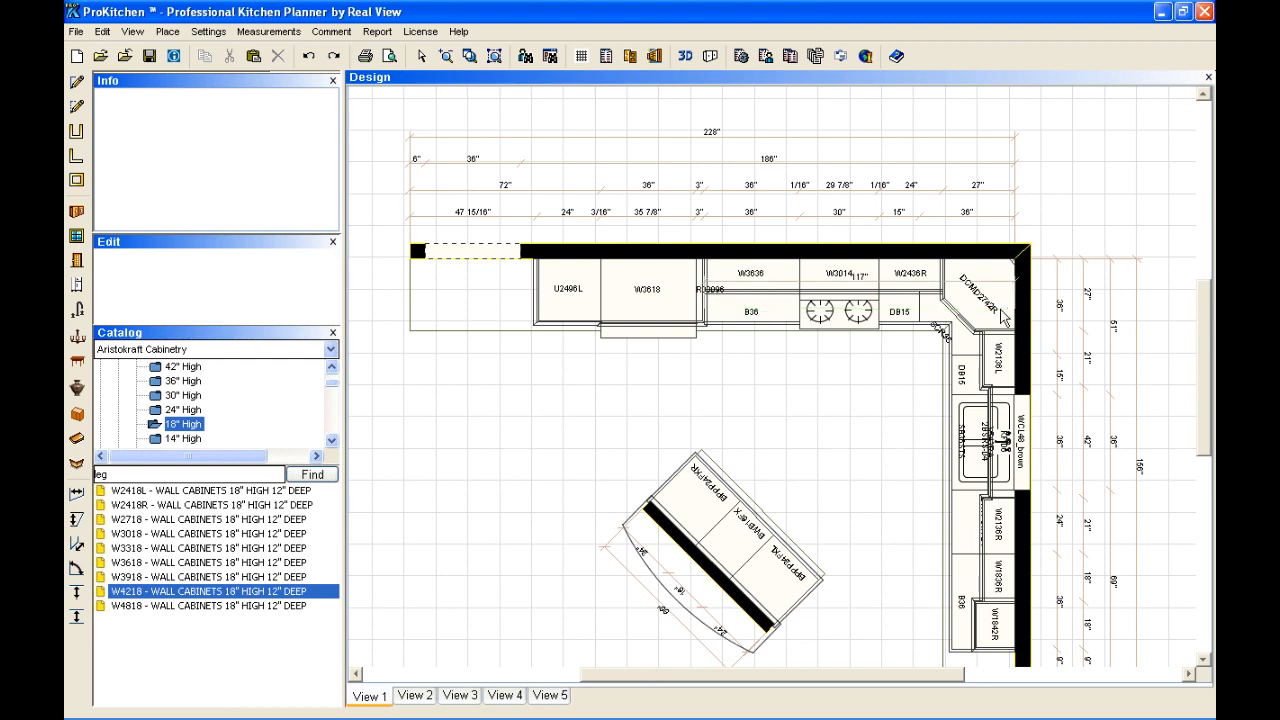
Move the line-to-line dimension outside the room, beyond the overall back-wall dimension.
right_click(871, 286)
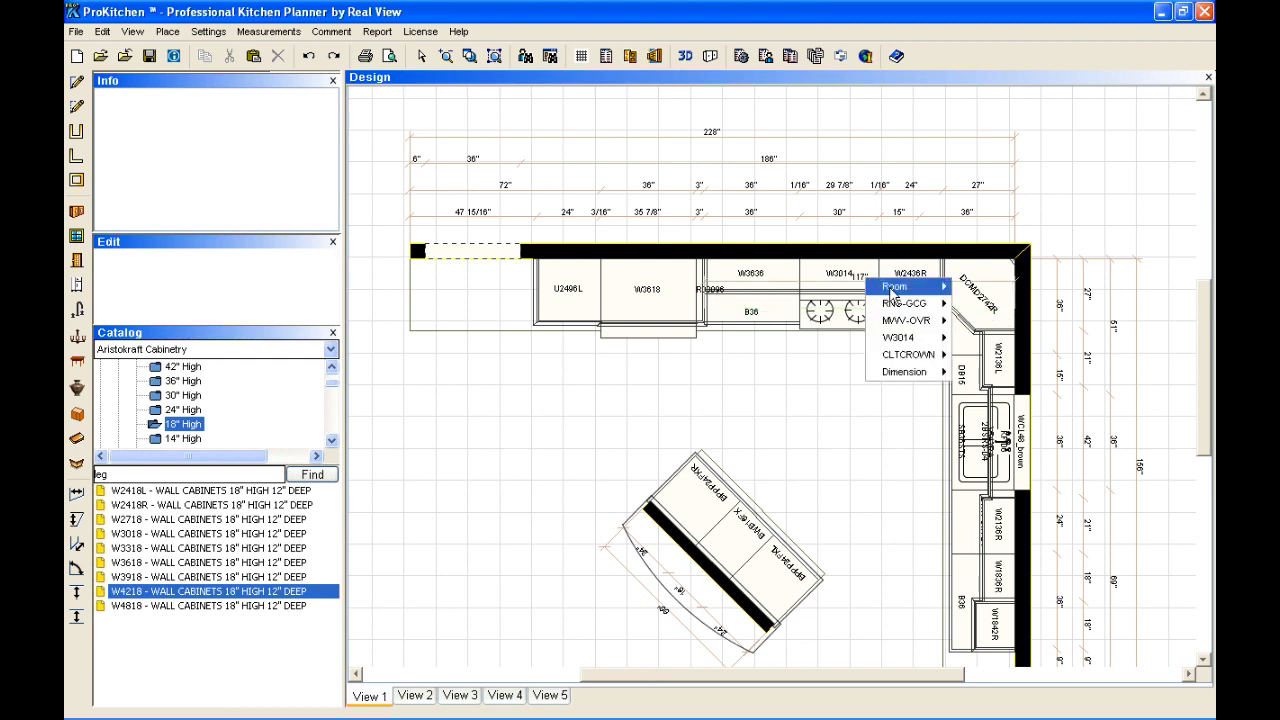
mouse_move(918, 372)
click(972, 371)
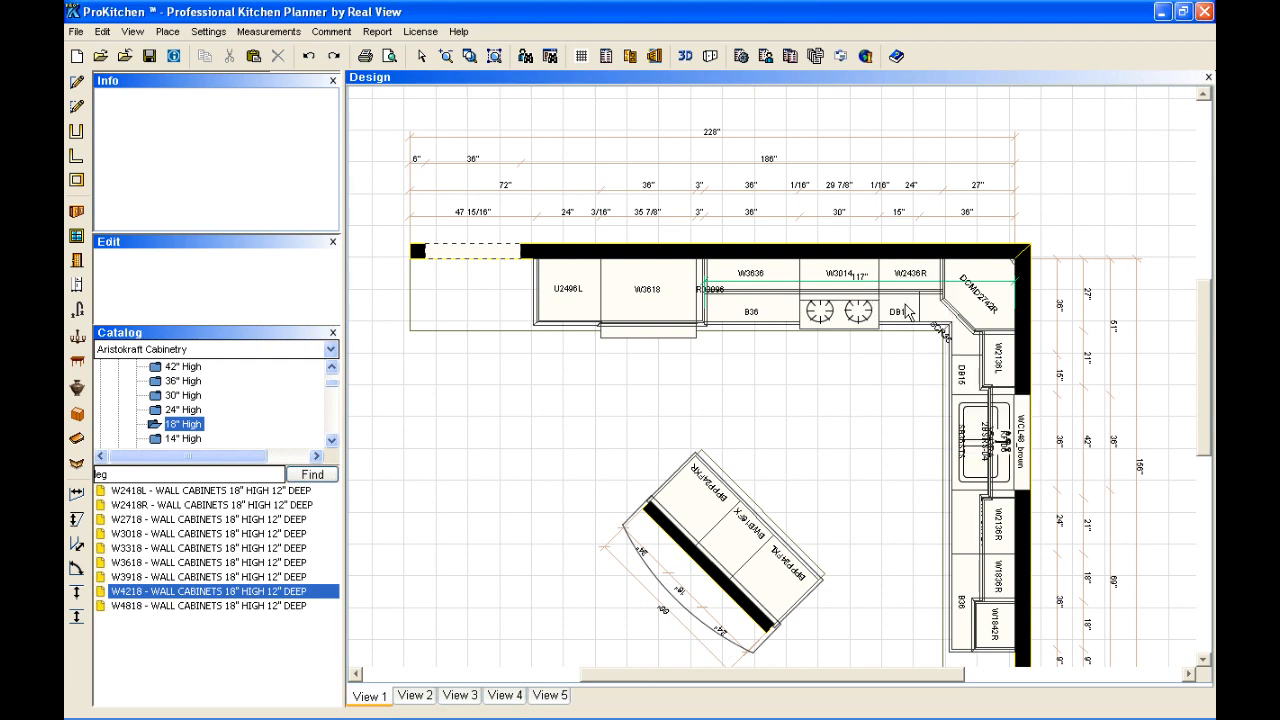
click(873, 208)
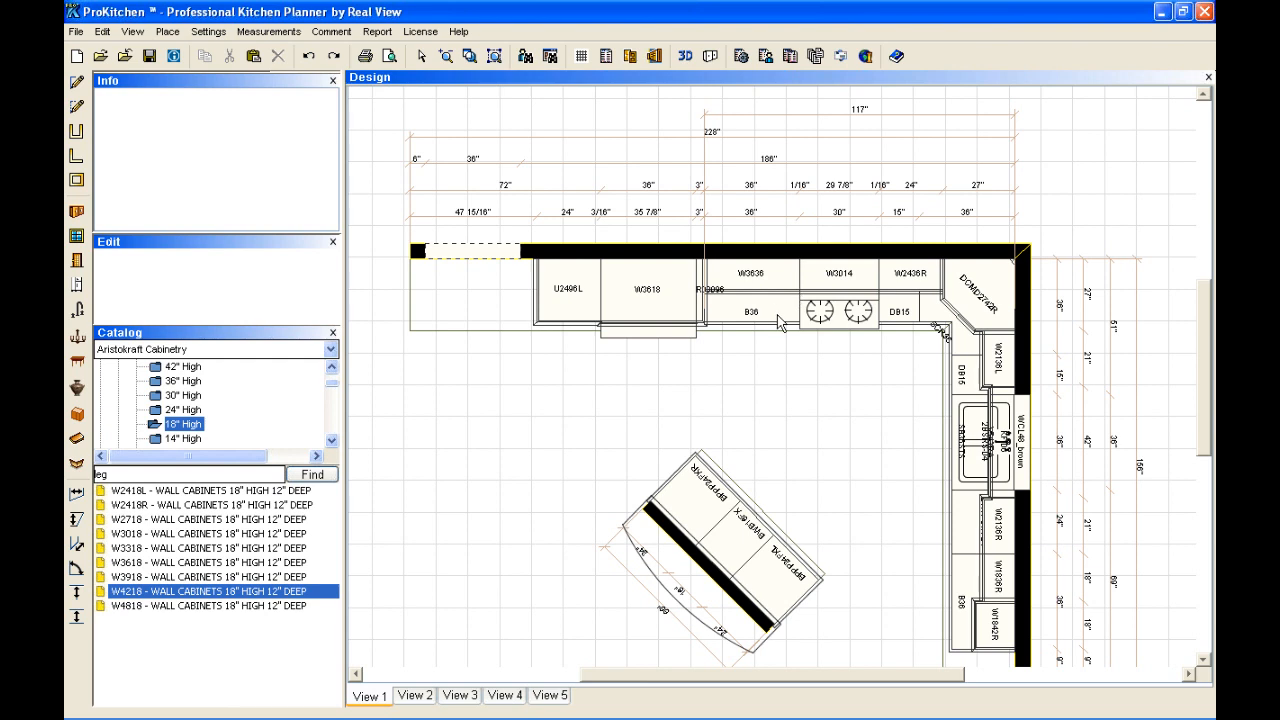